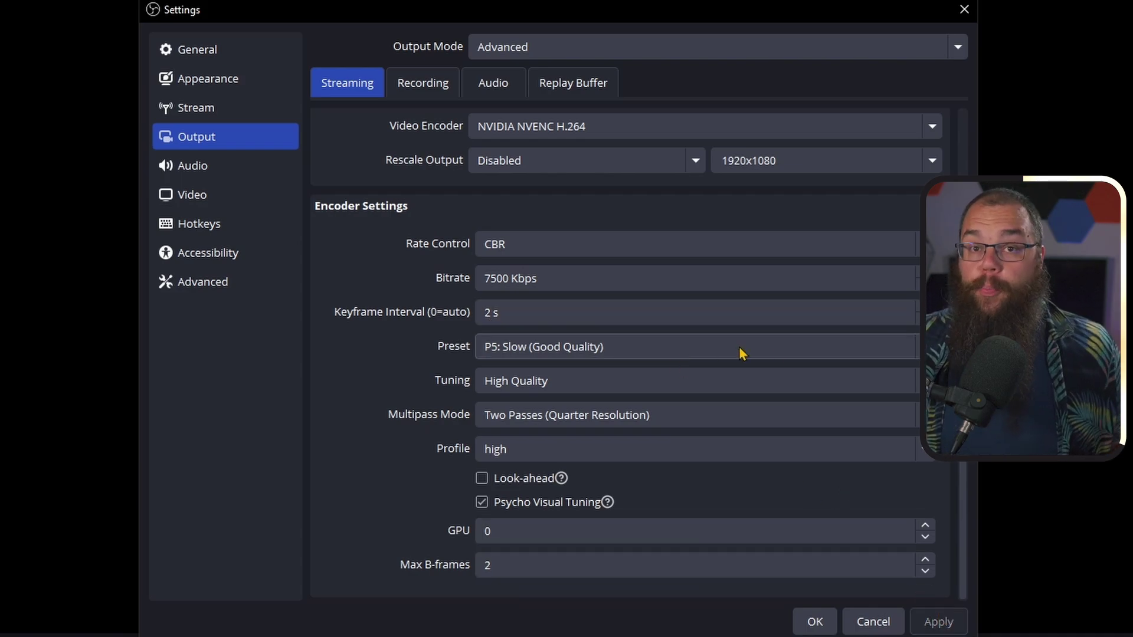
Step: Set NVENC preset to P7: Slowest (Best Quality), High Quality tuning, and Two Passes (Full Resolution) multipass
{"action": "left_click", "coordinate": [912, 357]}
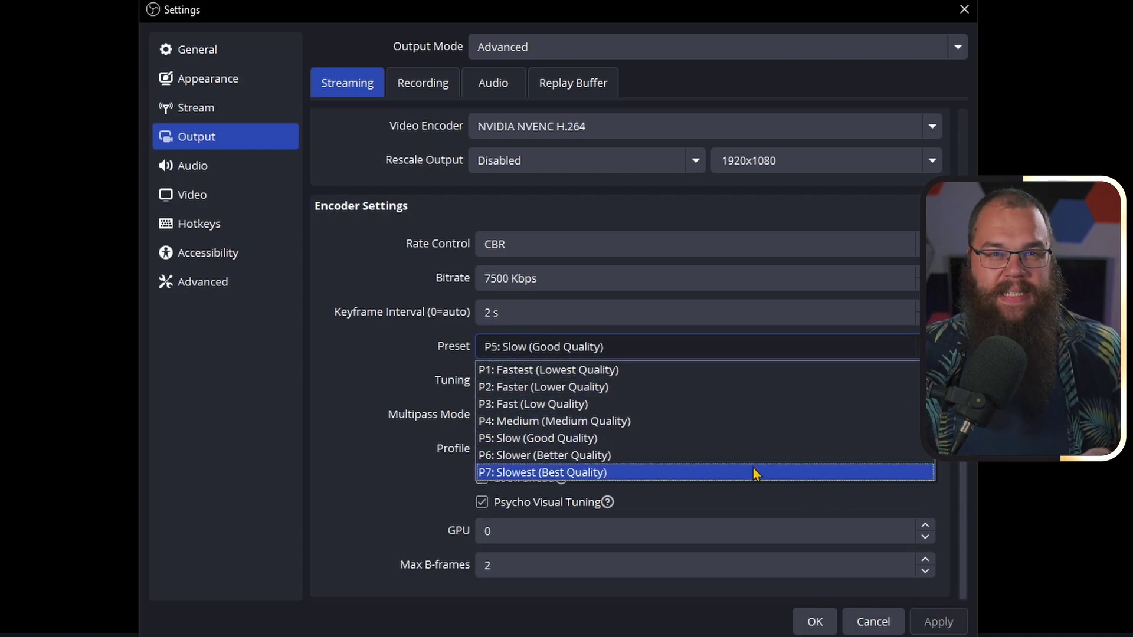
{"action": "left_click", "coordinate": [754, 473]}
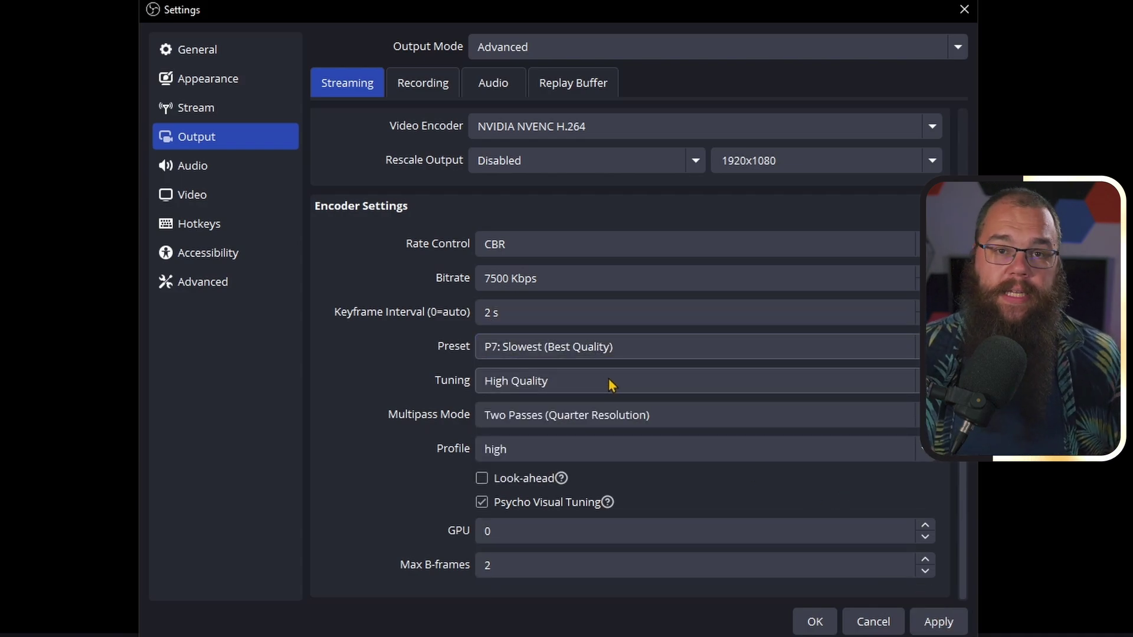
{"action": "left_click", "coordinate": [643, 354]}
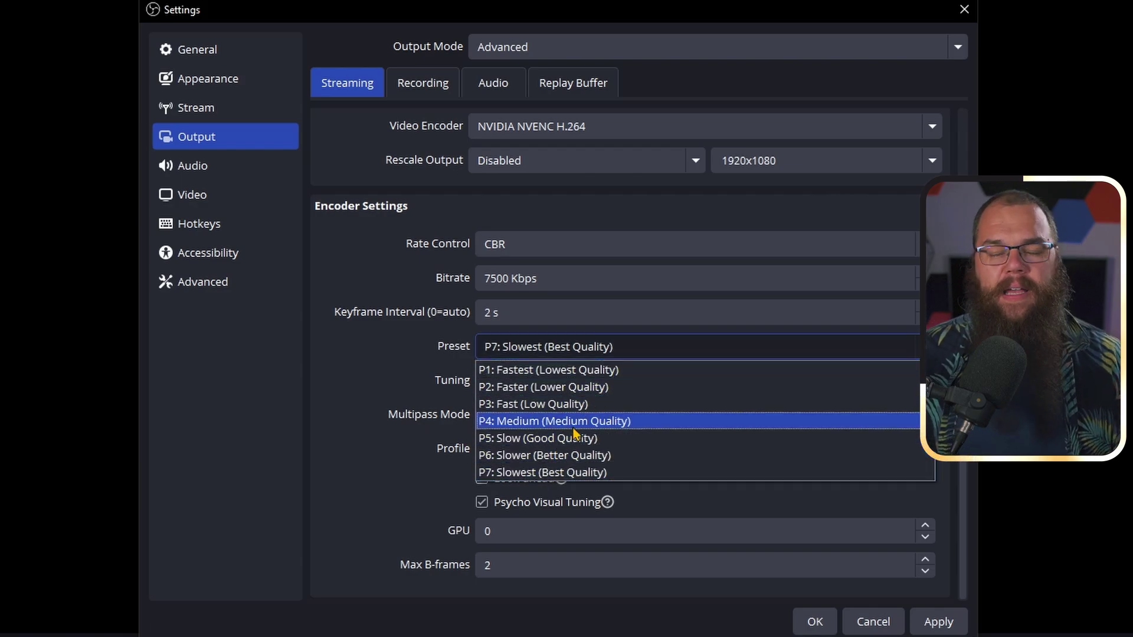
{"action": "left_click", "coordinate": [563, 473]}
{"action": "left_click", "coordinate": [542, 382]}
{"action": "left_click", "coordinate": [538, 404]}
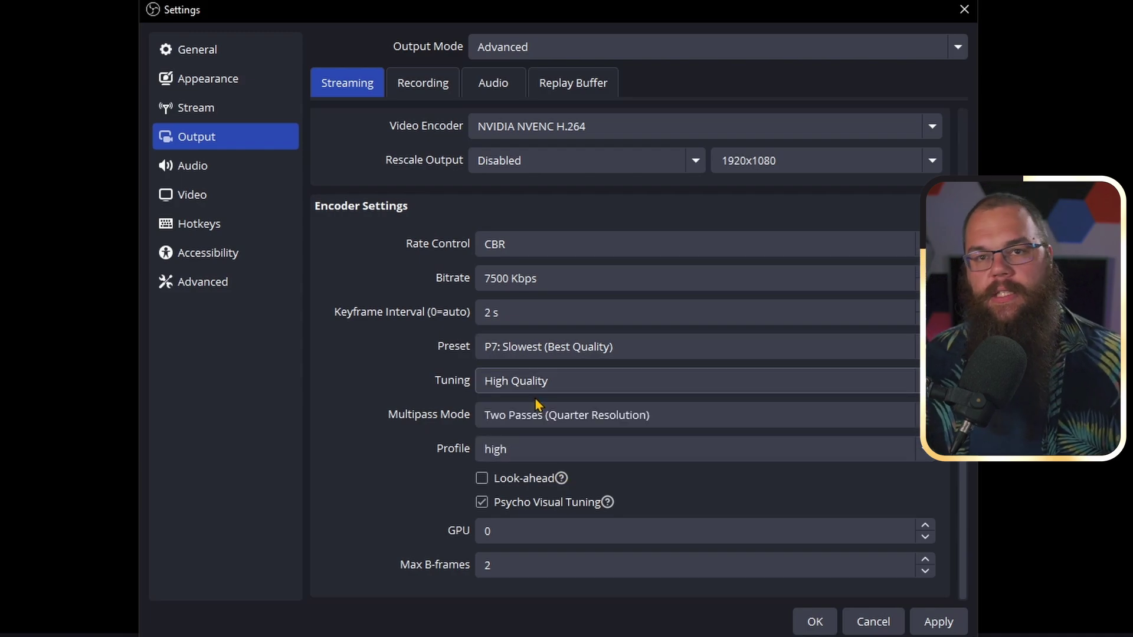
{"action": "left_click", "coordinate": [538, 420]}
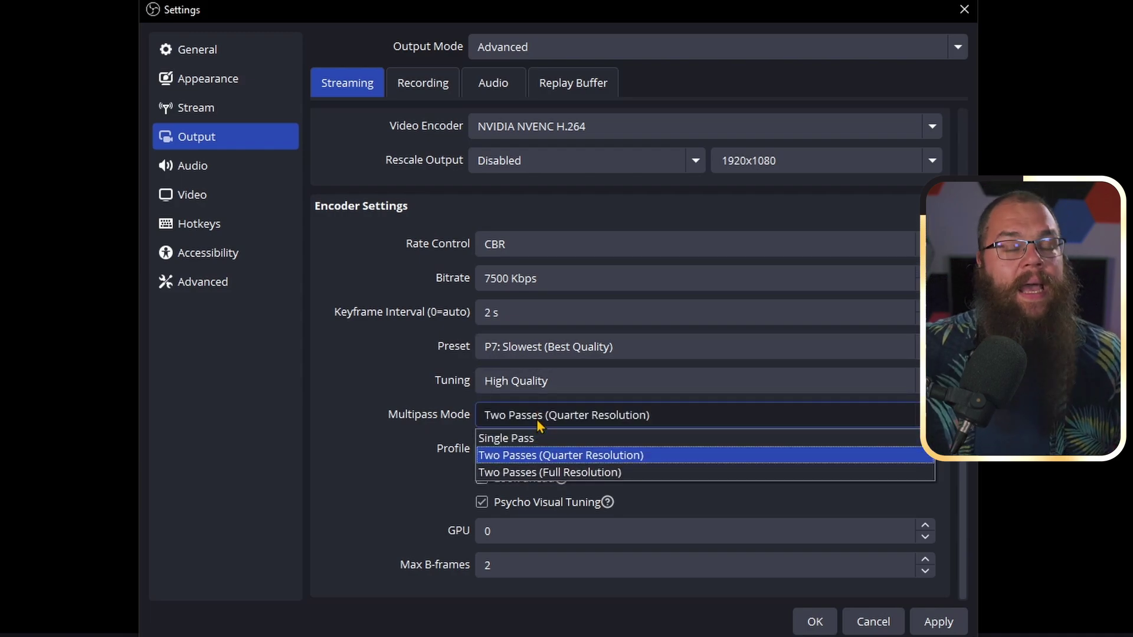
{"action": "left_click", "coordinate": [555, 474]}
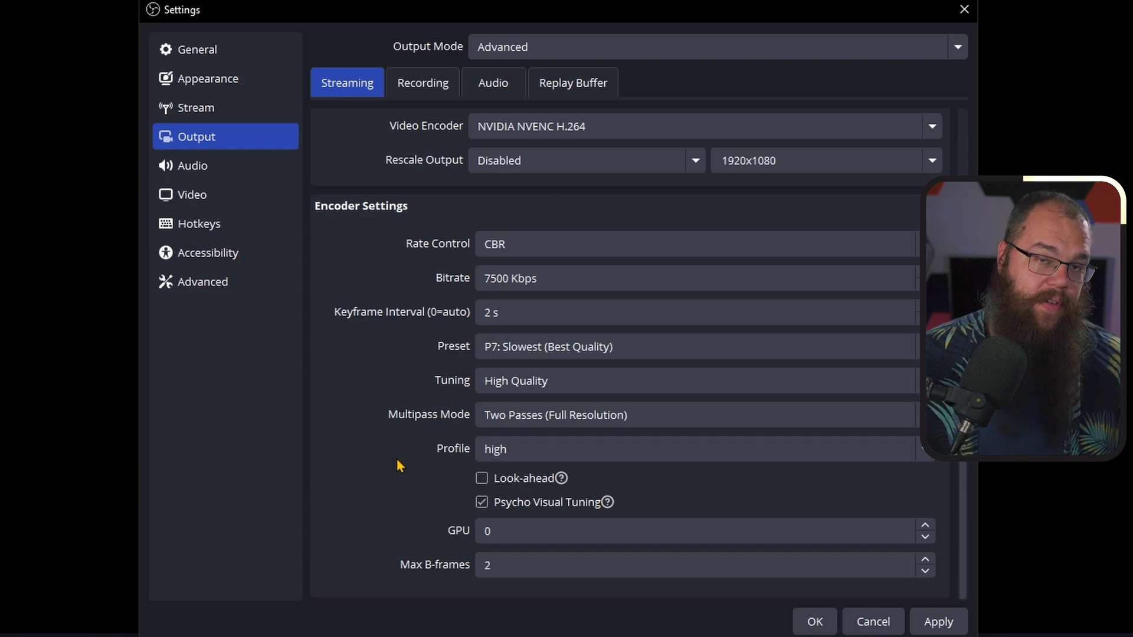
Step: Check the Look-ahead and Psycho Visual Tuning help, leaving Look-ahead unchecked
{"action": "mouse_move", "coordinate": [485, 487]}
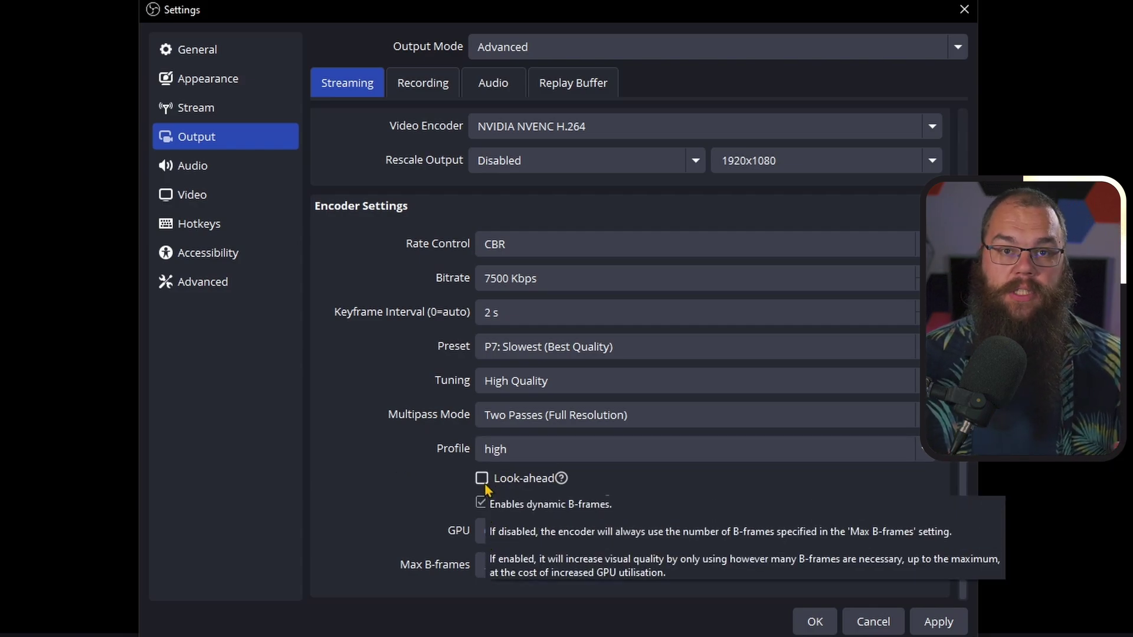
{"action": "mouse_move", "coordinate": [494, 513]}
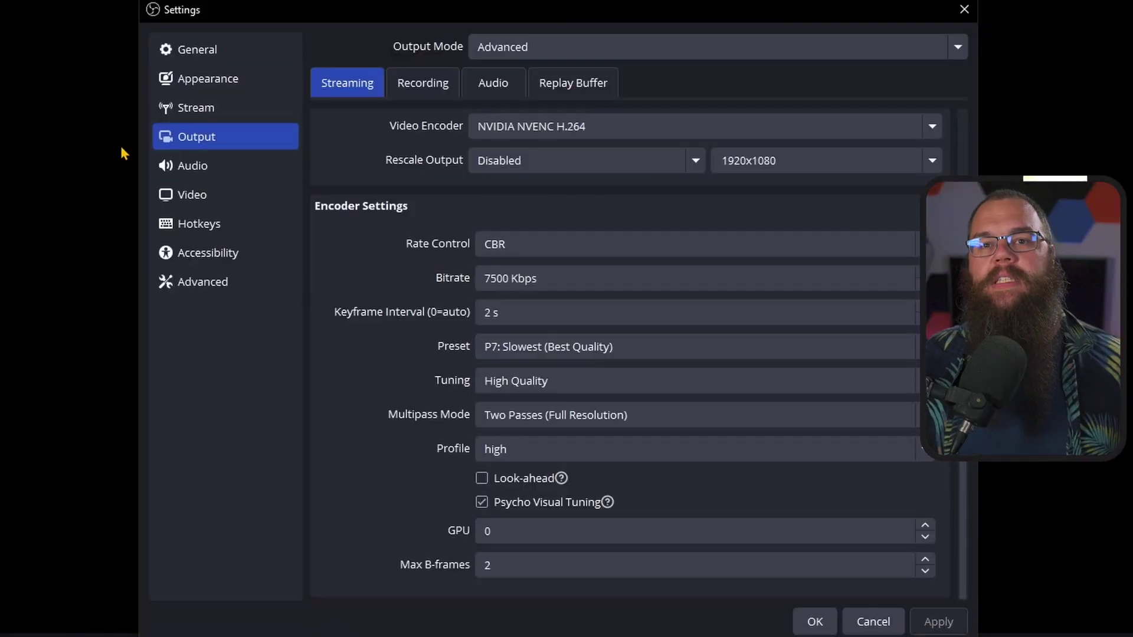
Step: On the Audio settings page, keep 48 kHz Stereo and set Desktop Audio to Disabled
{"action": "left_click", "coordinate": [189, 165]}
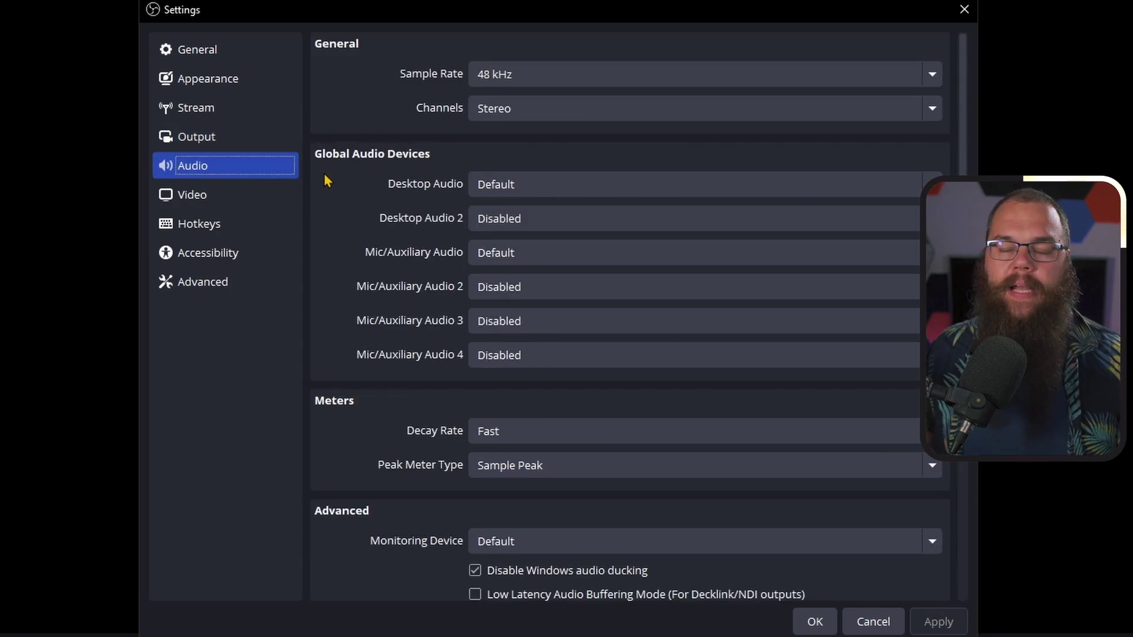
{"action": "left_click", "coordinate": [522, 75]}
{"action": "left_click", "coordinate": [521, 113]}
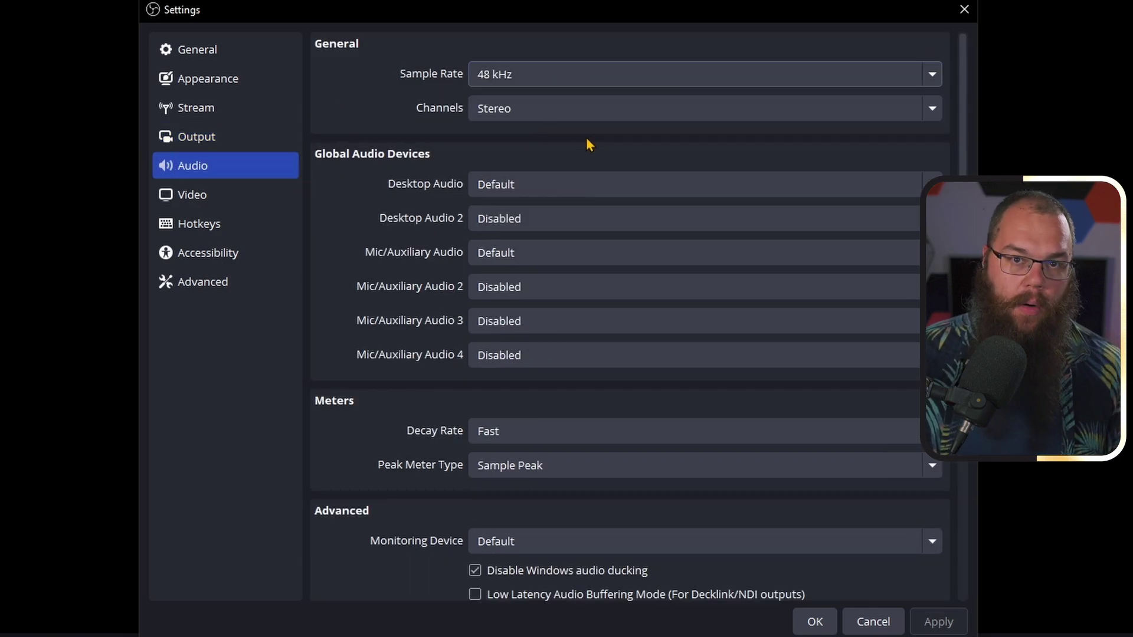
{"action": "left_click", "coordinate": [606, 112]}
{"action": "left_click", "coordinate": [582, 157]}
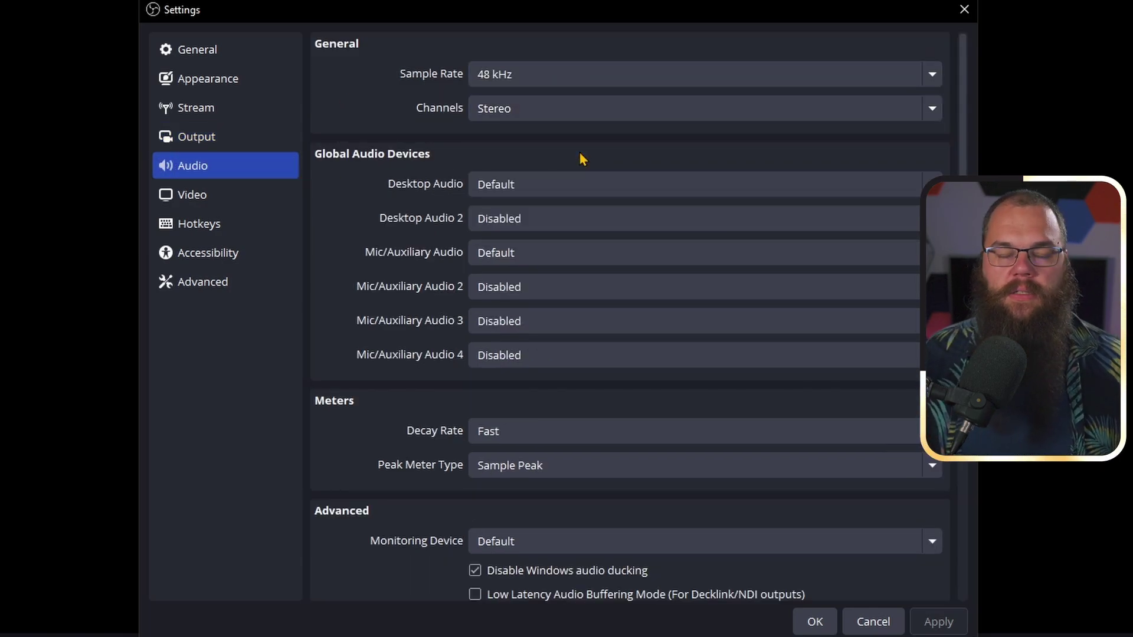
{"action": "left_click", "coordinate": [549, 188]}
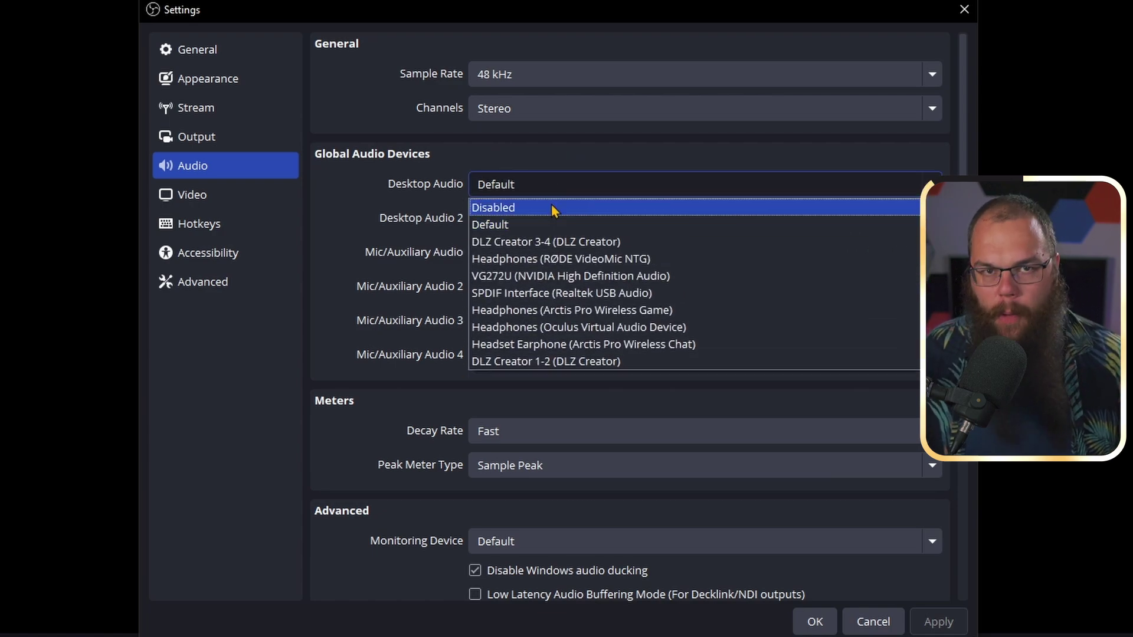
{"action": "left_click", "coordinate": [552, 207]}
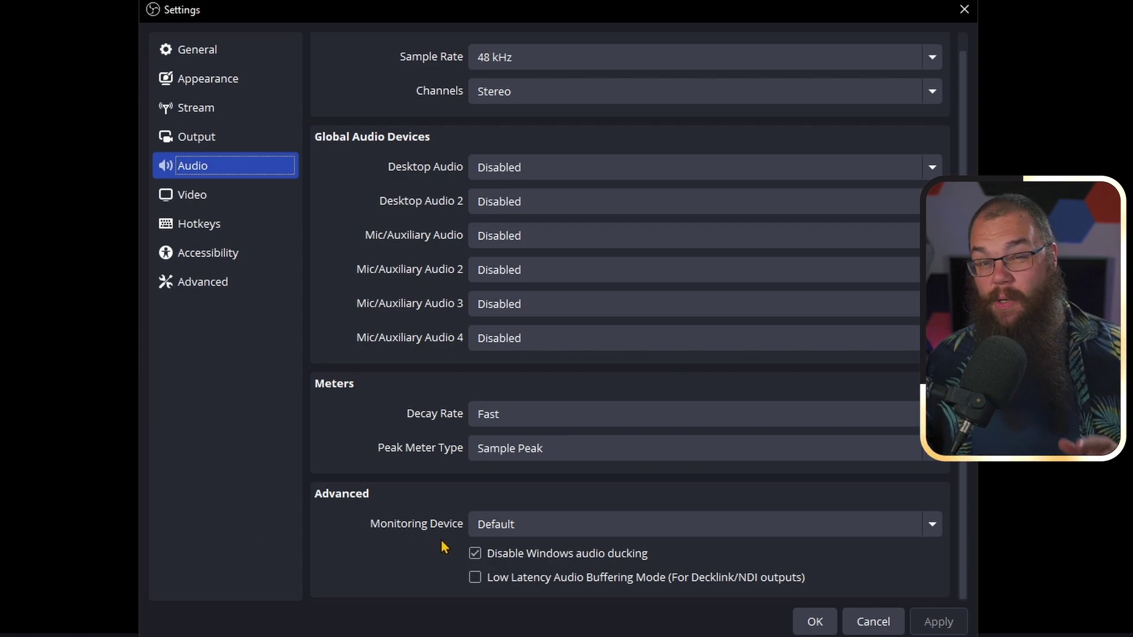
{"action": "left_click", "coordinate": [501, 533]}
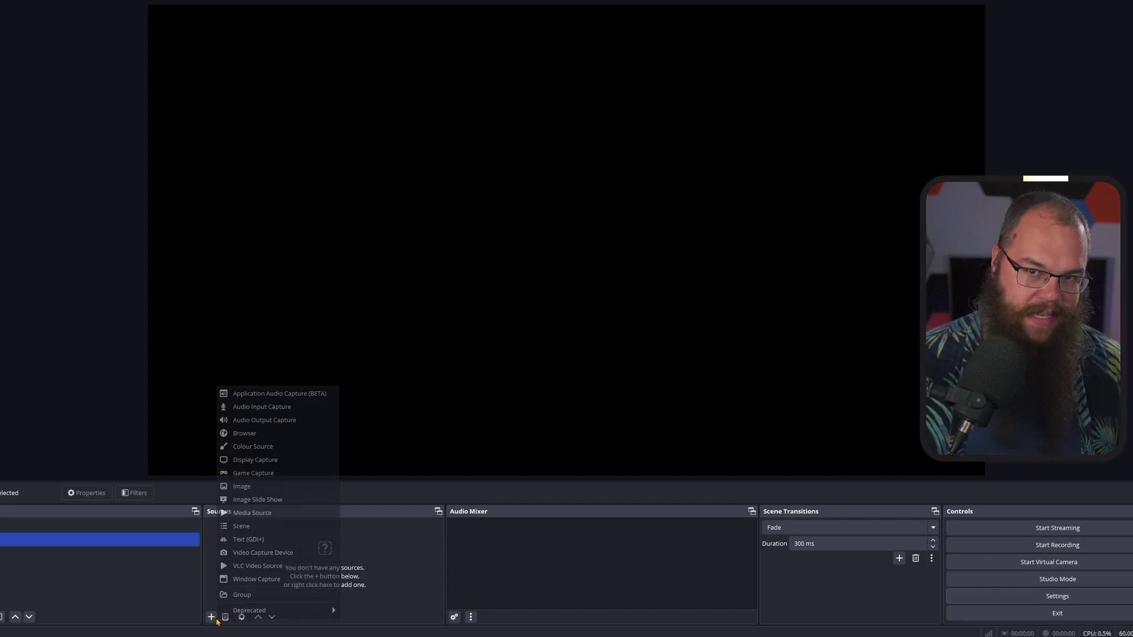
Step: Add an Audio Input Capture source named 'Microphone'
{"action": "left_click", "coordinate": [258, 410]}
{"action": "type", "text": "Microphone"}
{"action": "key", "text": "Return"}
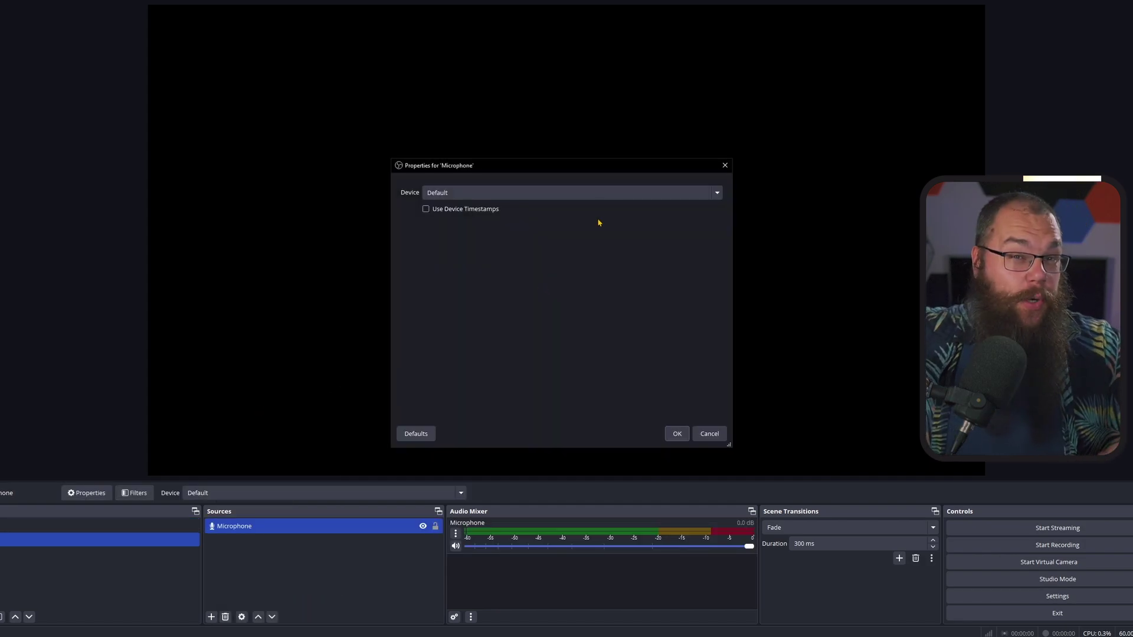
{"action": "left_click", "coordinate": [677, 434]}
Step: Add an Audio Output Capture named 'Desktop' using the DLZ Creator 3-4 device
{"action": "left_click", "coordinate": [211, 616]}
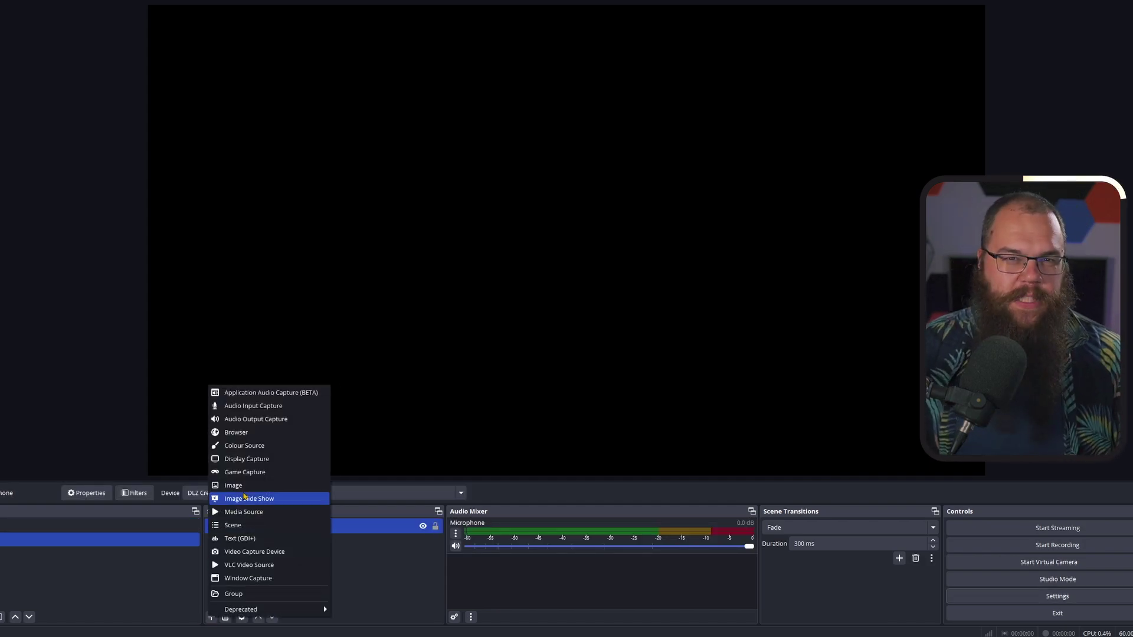
{"action": "left_click", "coordinate": [251, 419]}
{"action": "type", "text": "Desktop"}
{"action": "key", "text": "Return"}
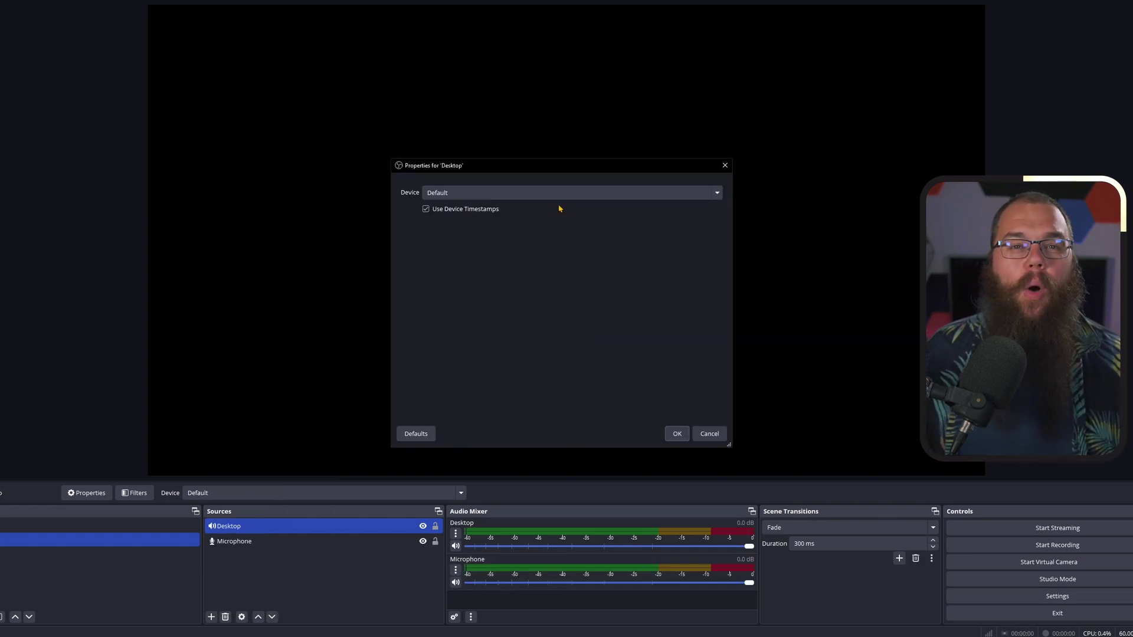
{"action": "left_click", "coordinate": [557, 193]}
{"action": "left_click", "coordinate": [590, 288]}
{"action": "left_click", "coordinate": [677, 434]}
Step: Add an Audio Output Capture named 'Game' using the DLZ Creator 1-2 device
{"action": "left_click", "coordinate": [210, 617]}
{"action": "left_click", "coordinate": [251, 418]}
{"action": "type", "text": "Game"}
{"action": "key", "text": "Return"}
{"action": "left_click", "coordinate": [558, 193]}
{"action": "left_click", "coordinate": [557, 262]}
{"action": "left_click", "coordinate": [677, 433]}
Step: Add an Application Audio Capture 'Spotify' from the Spotify Premium window, then select the game scene
{"action": "left_click", "coordinate": [211, 617]}
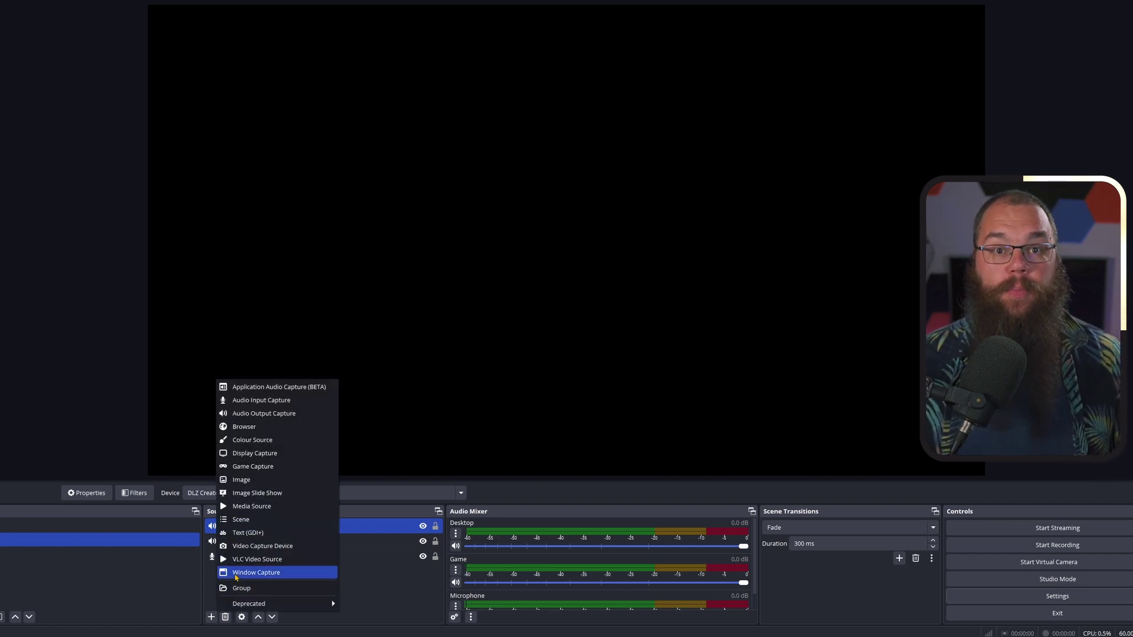
{"action": "left_click", "coordinate": [248, 389]}
{"action": "type", "text": "Spotify"}
{"action": "key", "text": "Return"}
{"action": "left_click", "coordinate": [590, 193]}
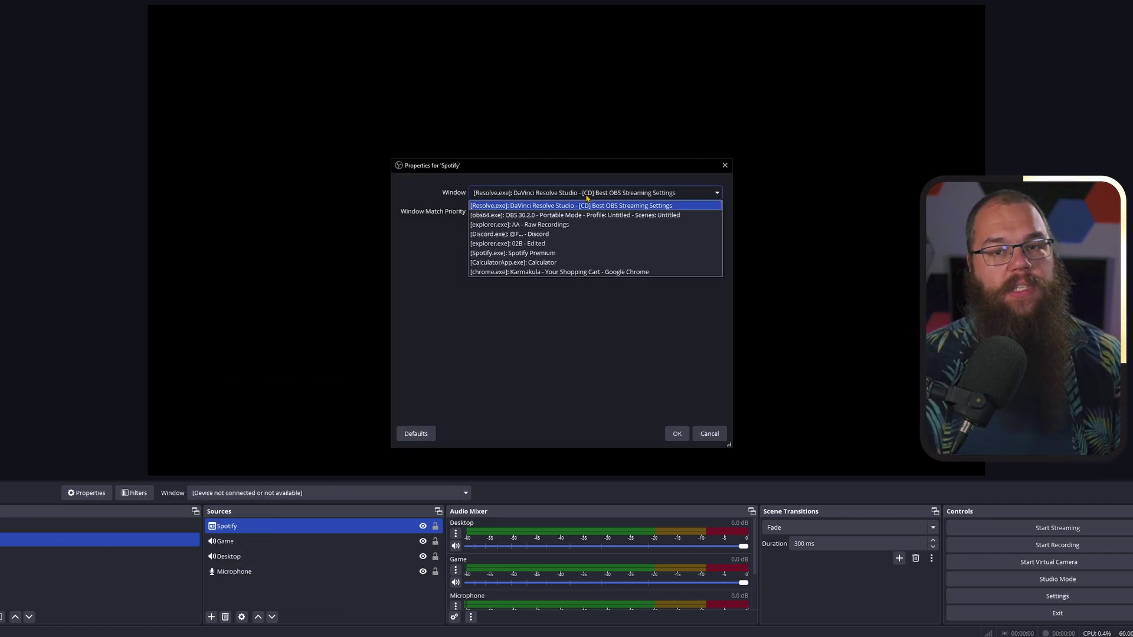
{"action": "left_click", "coordinate": [578, 248]}
{"action": "key", "text": "Return"}
{"action": "left_click", "coordinate": [47, 533]}
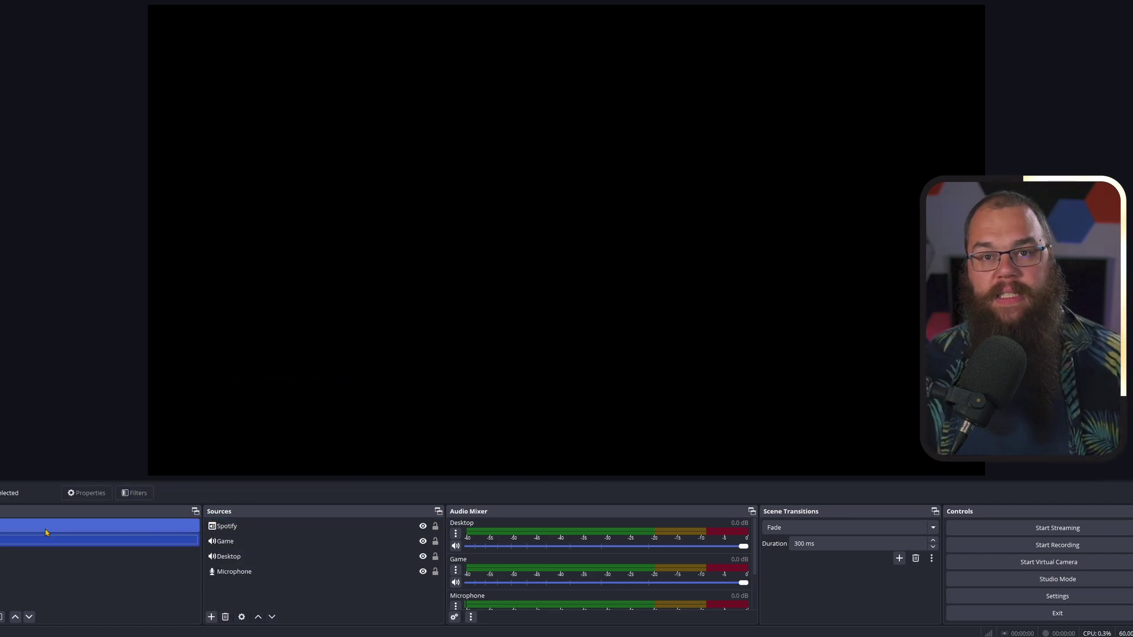
{"action": "left_click", "coordinate": [46, 530]}
{"action": "left_click", "coordinate": [211, 617]}
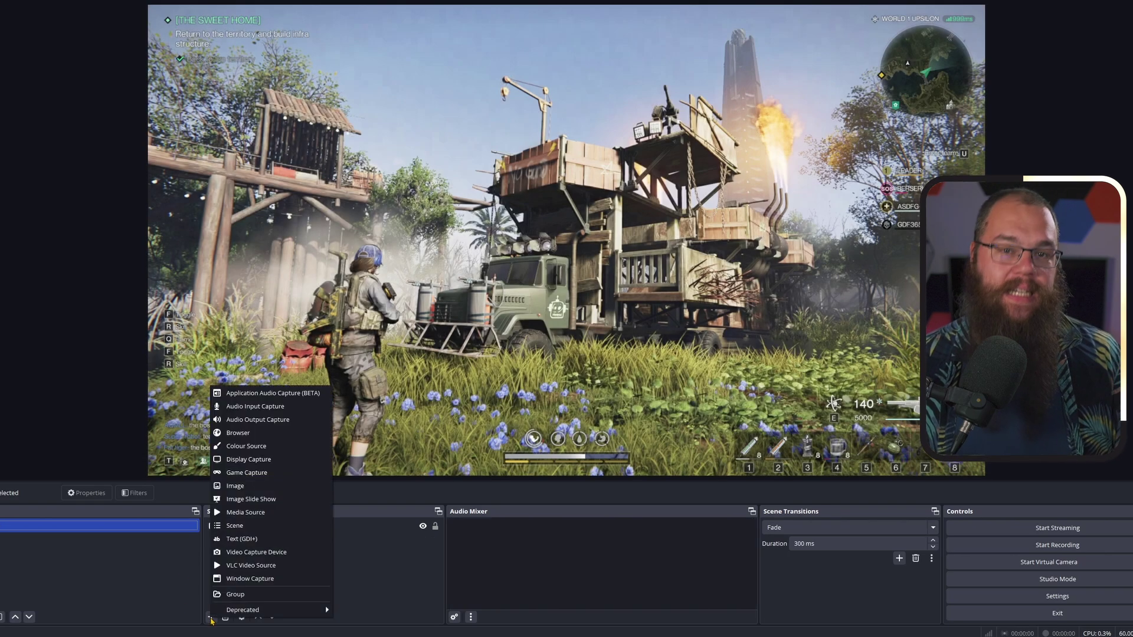
Step: Add the existing Audio Scene to the game scene, placed below Once Human
{"action": "left_click", "coordinate": [254, 532]}
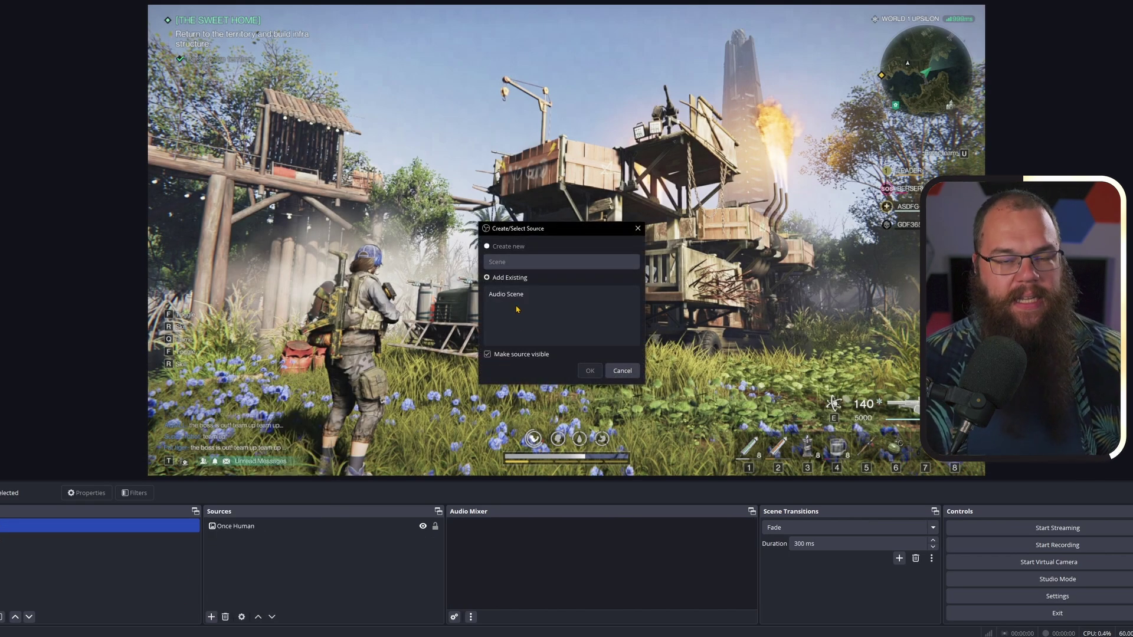
{"action": "left_click", "coordinate": [591, 370]}
{"action": "left_click_drag", "start_coordinate": [269, 526], "coordinate": [299, 557]}
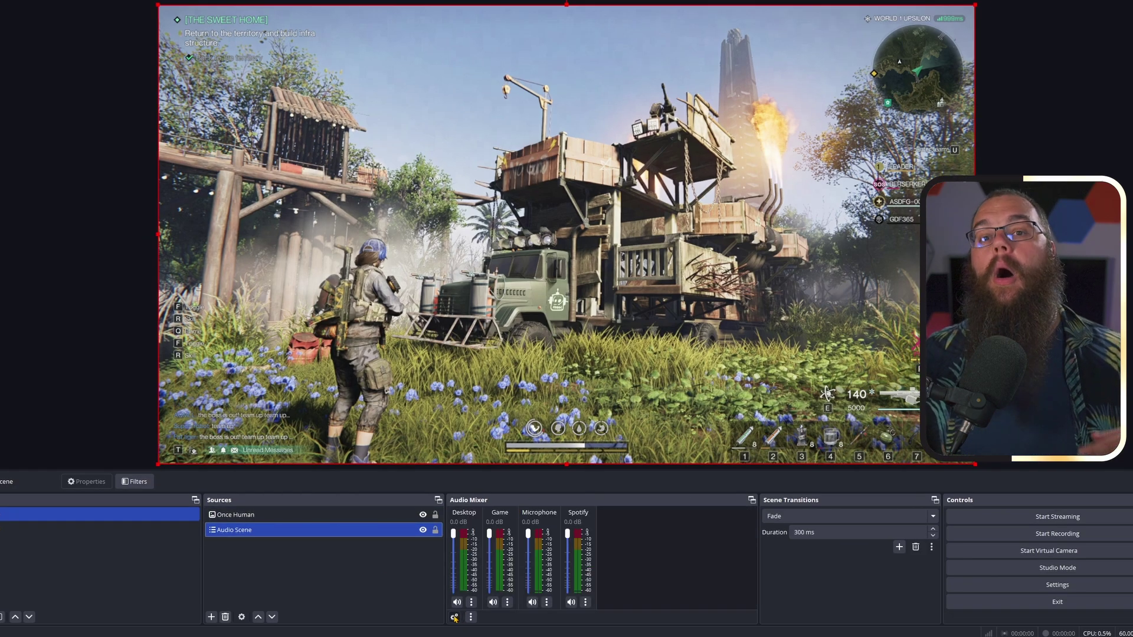
{"action": "left_click", "coordinate": [455, 618]}
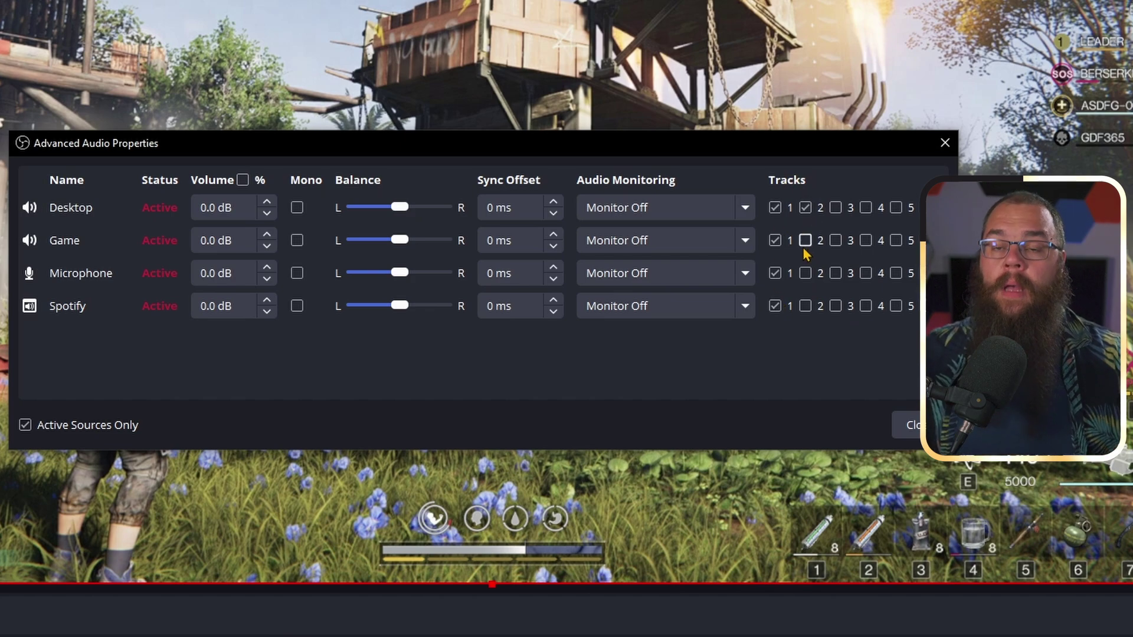
Step: Enable track 2 for the Microphone source in Advanced Audio Properties
{"action": "left_click", "coordinate": [806, 274]}
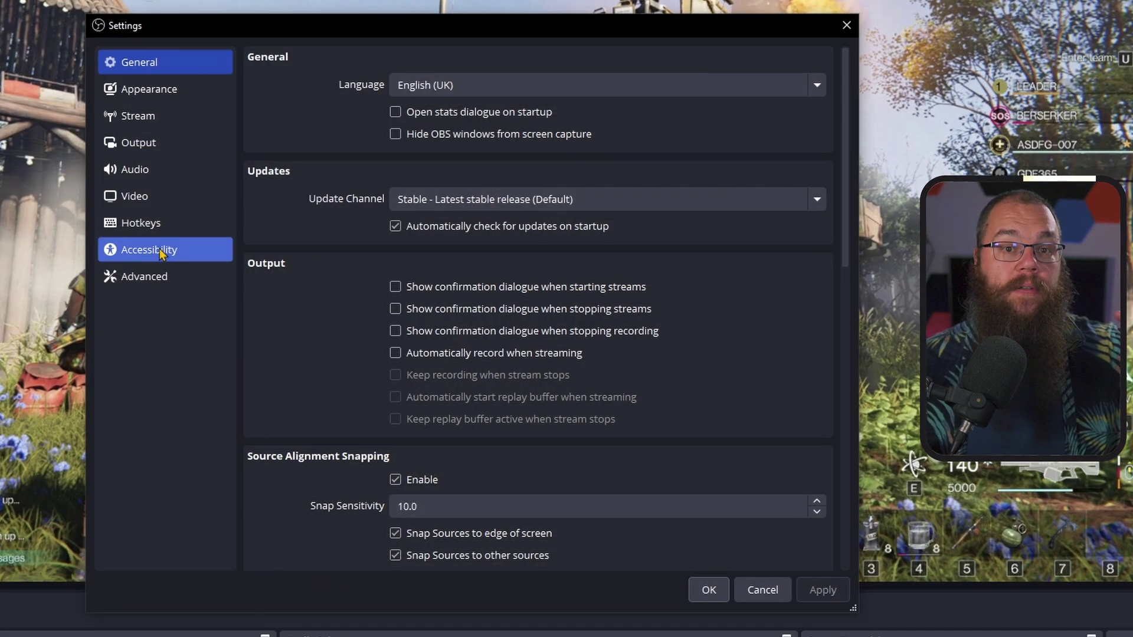
Step: Set Automatically Reconnect to a 2 s retry delay and 15 maximum retries, and apply
{"action": "left_click", "coordinate": [379, 283]}
{"action": "scroll", "coordinate": [323, 246], "scroll_direction": "down", "scroll_amount": 8}
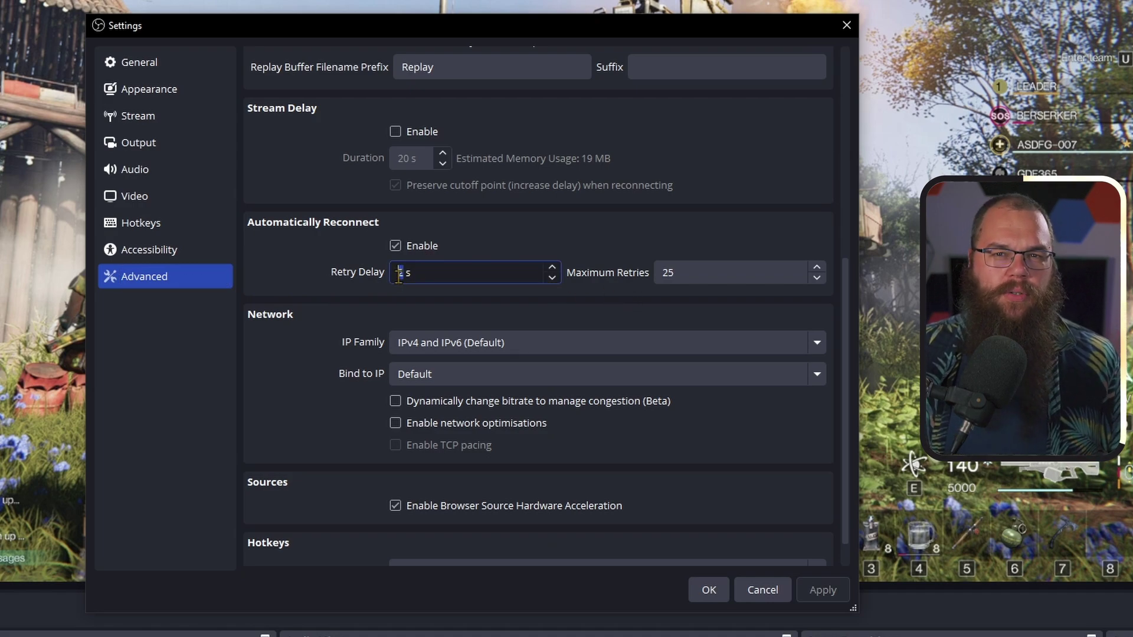
{"action": "key", "text": "Tab"}
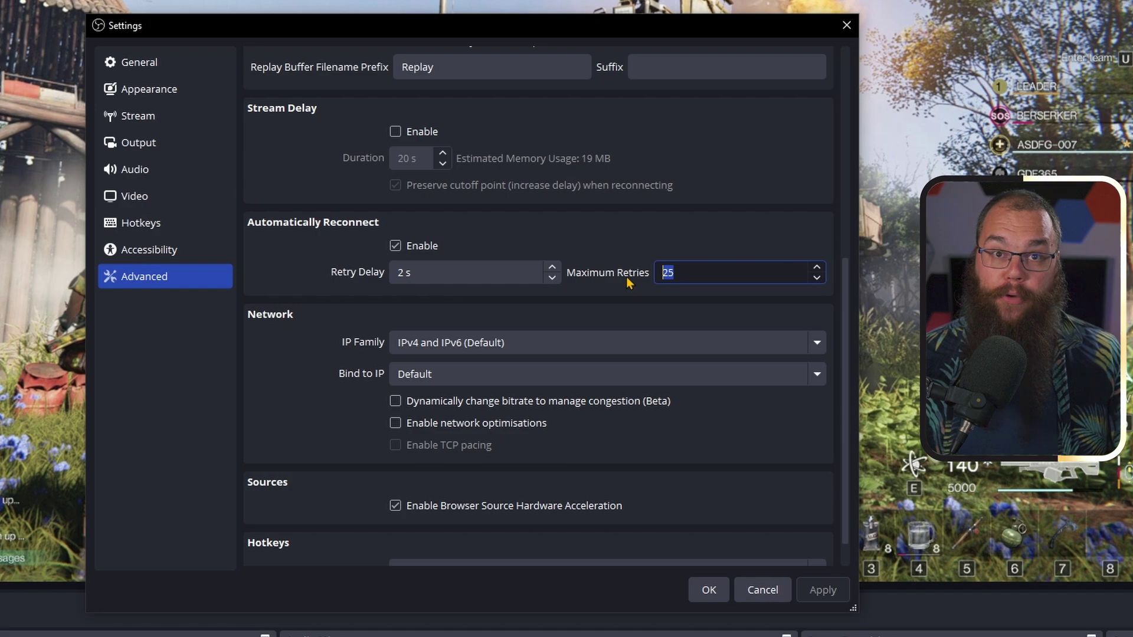
{"action": "type", "text": "1"}
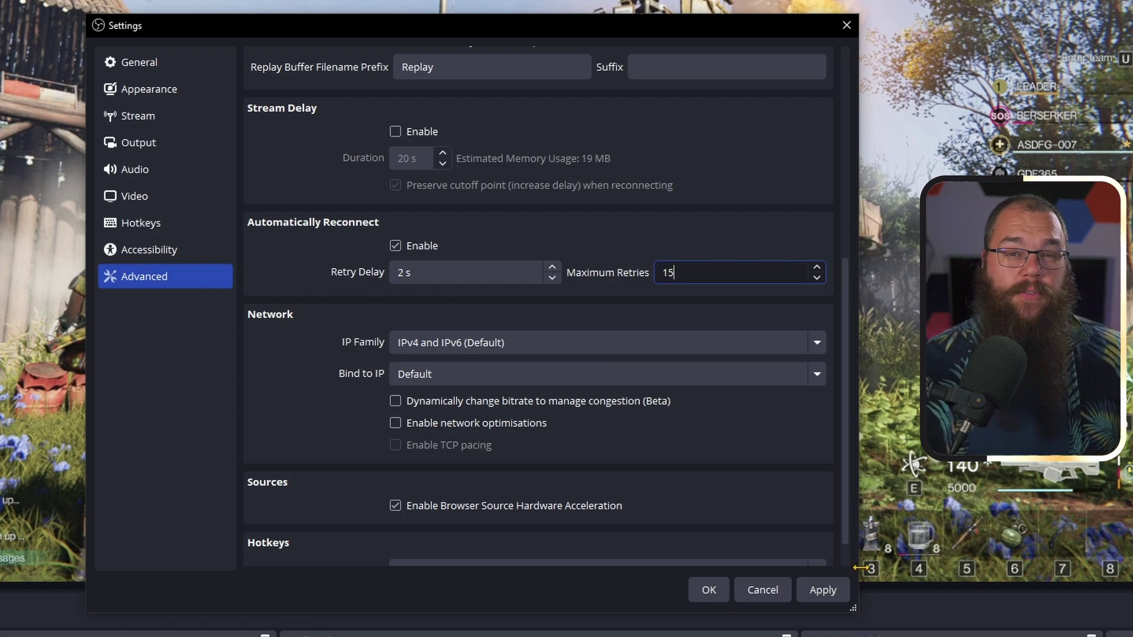
{"action": "left_click", "coordinate": [823, 590]}
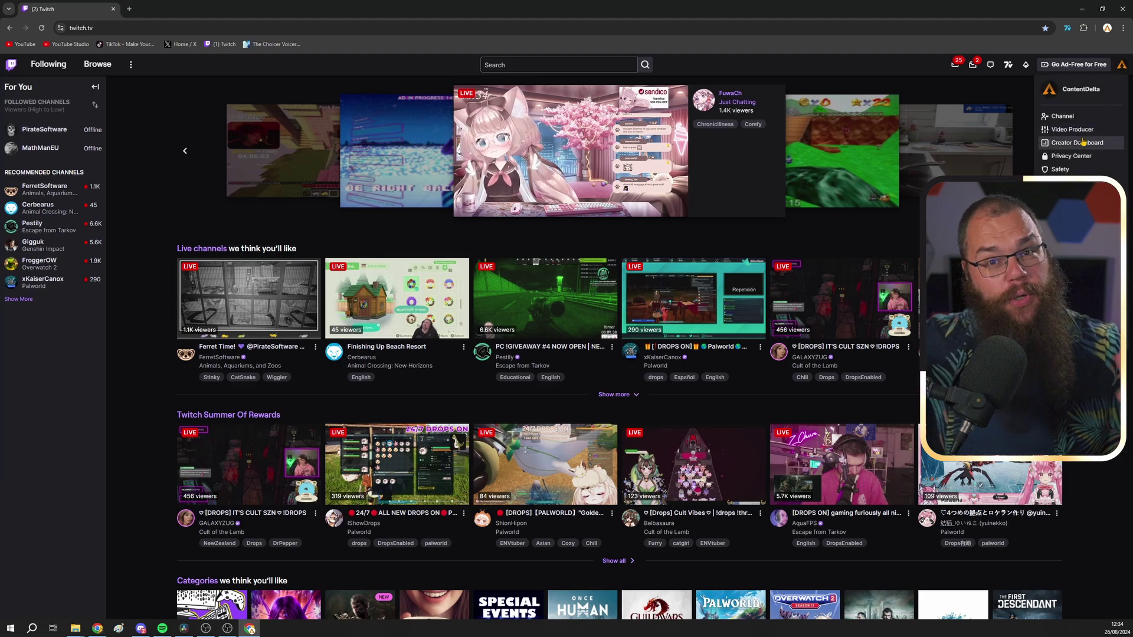
Step: Go to Stream settings in the Twitch Creator Dashboard, dismissing the Stream Together announcement
{"action": "left_click", "coordinate": [1084, 141]}
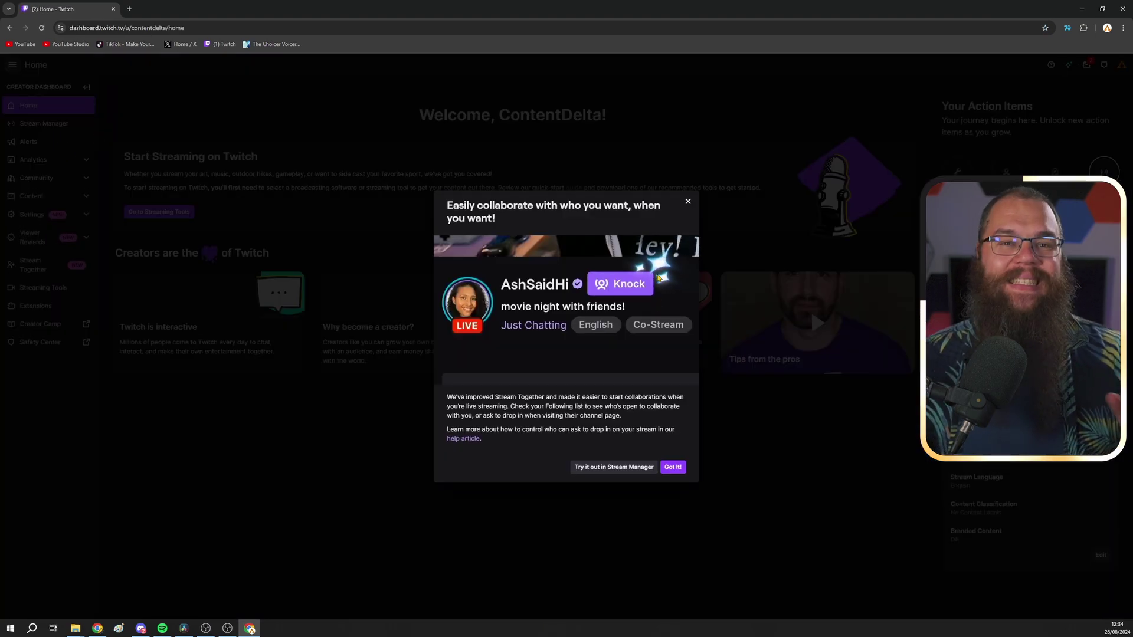
{"action": "left_click", "coordinate": [688, 202]}
{"action": "left_click", "coordinate": [48, 215]}
{"action": "left_click", "coordinate": [35, 233]}
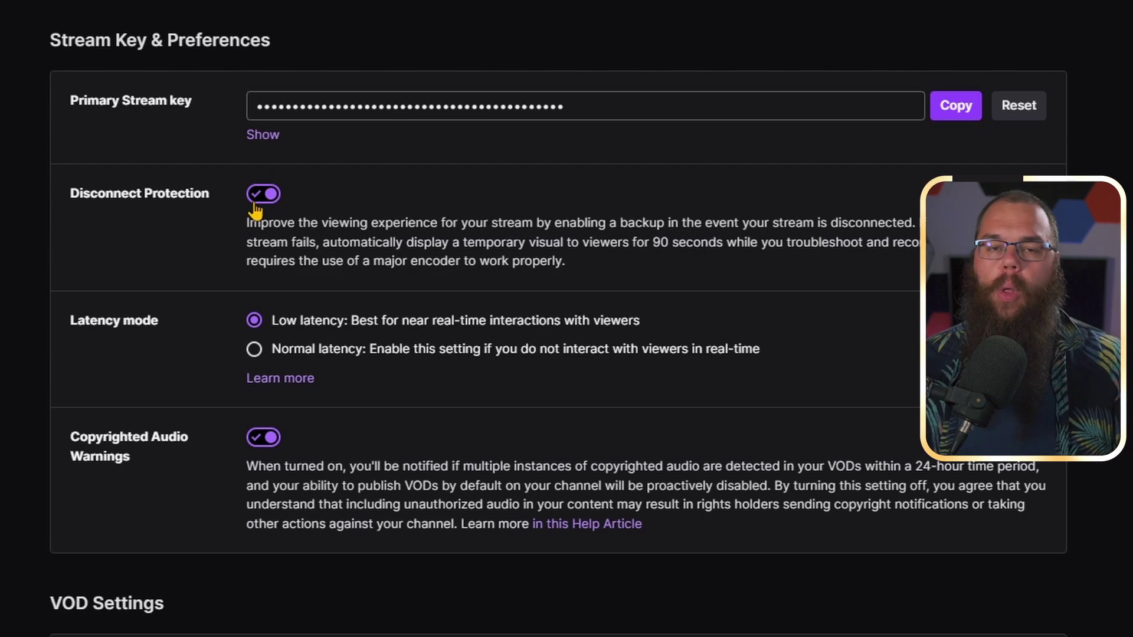